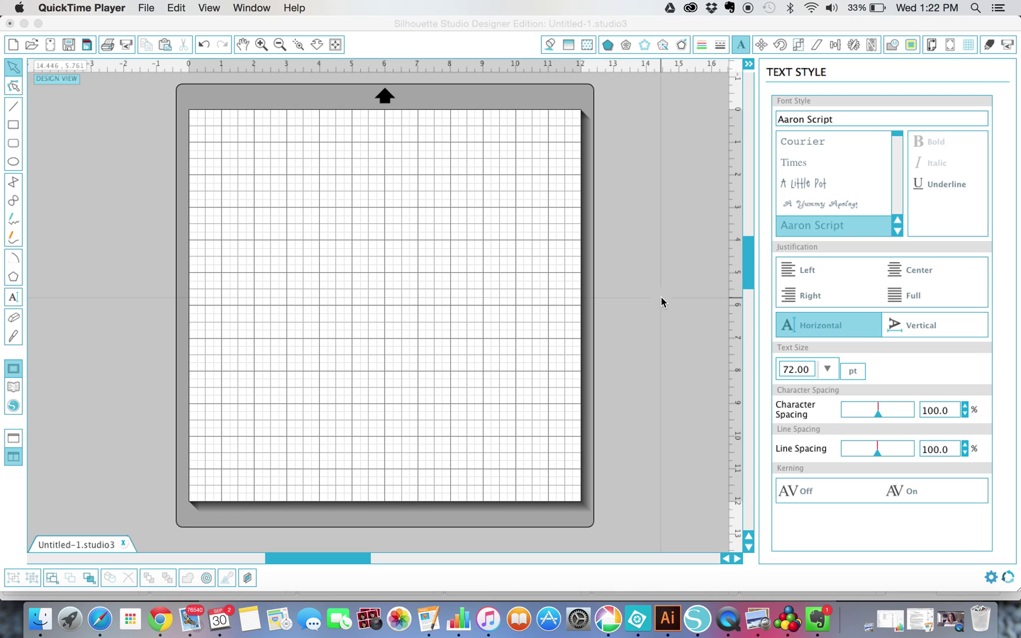
# Bring Silhouette Studio's blank Untitled-1 design page to the front.
pyautogui.click(662, 301)
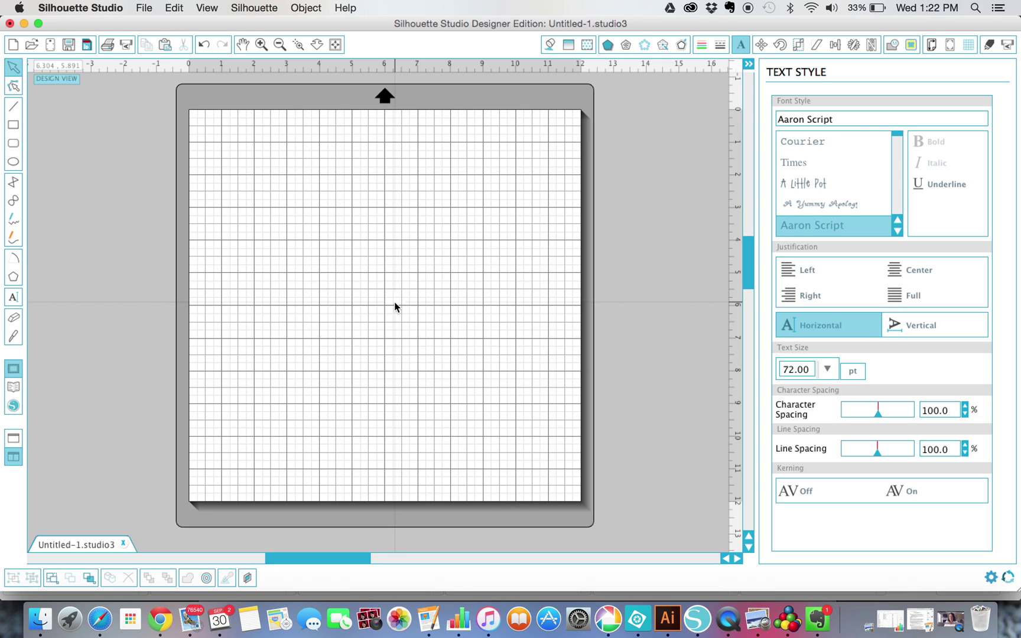
# Add a text box on the mat containing the word 'Dance'.
pyautogui.click(13, 297)
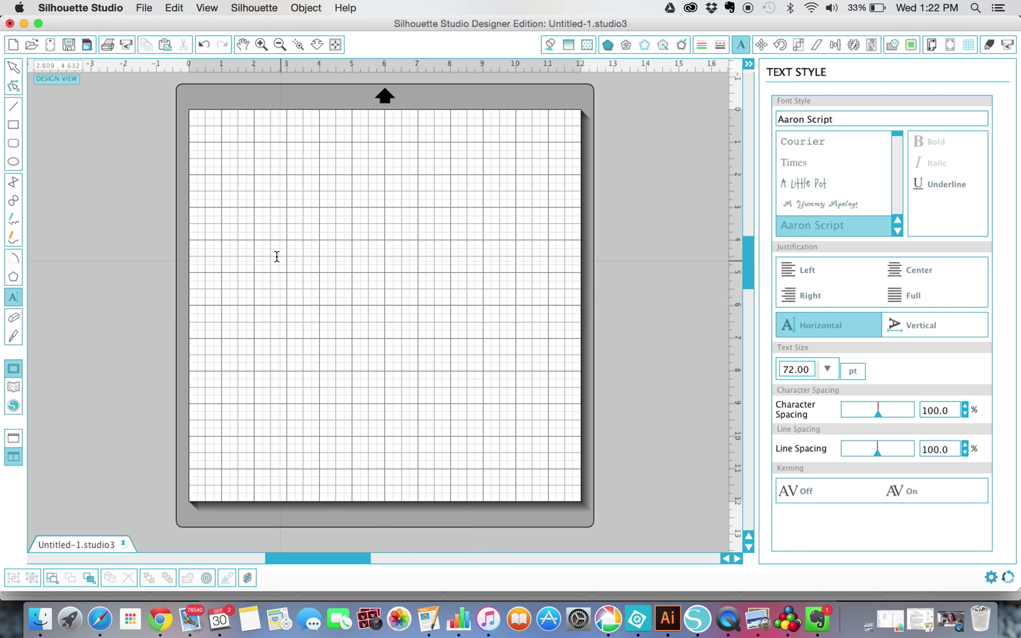
pyautogui.click(269, 247)
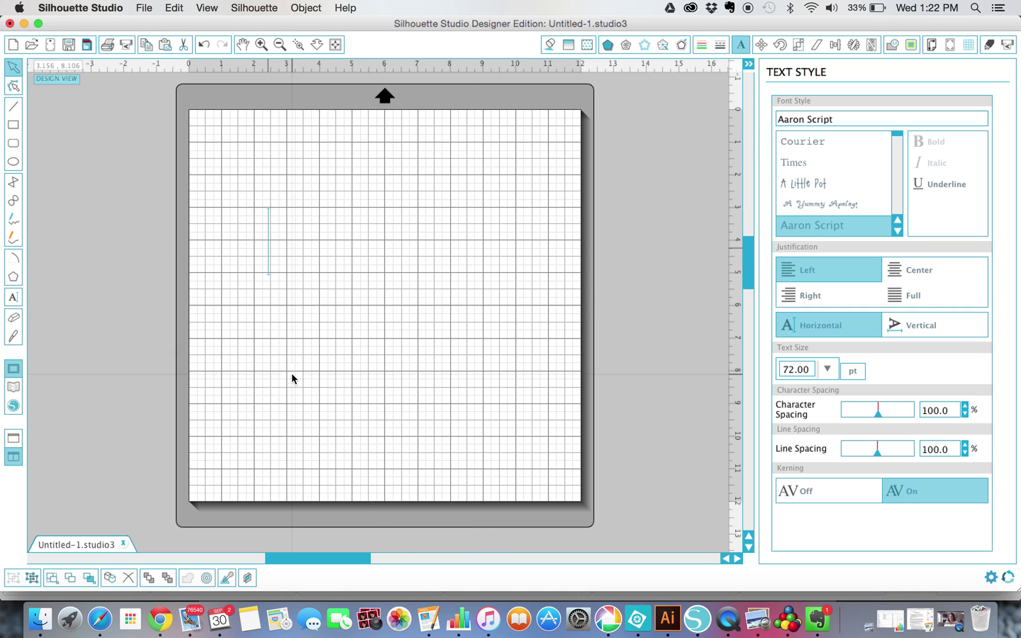
pyautogui.write('D')
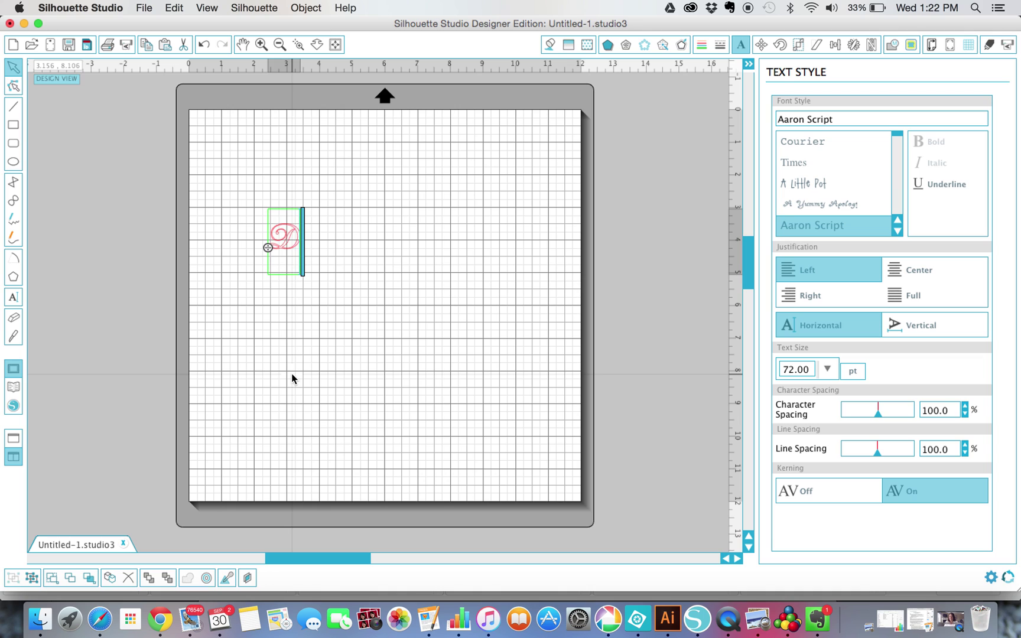
pyautogui.write('ance')
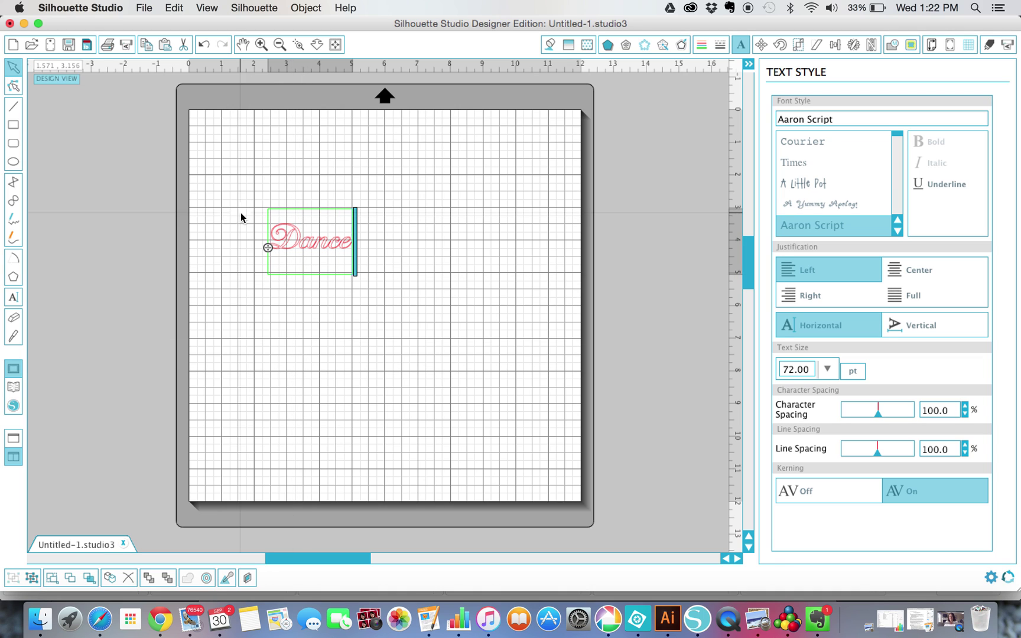
# Enlarge the Aaron Script 'Dance' text to 172 pt and select it.
pyautogui.moveTo(269, 221); pyautogui.dragTo(354, 231)
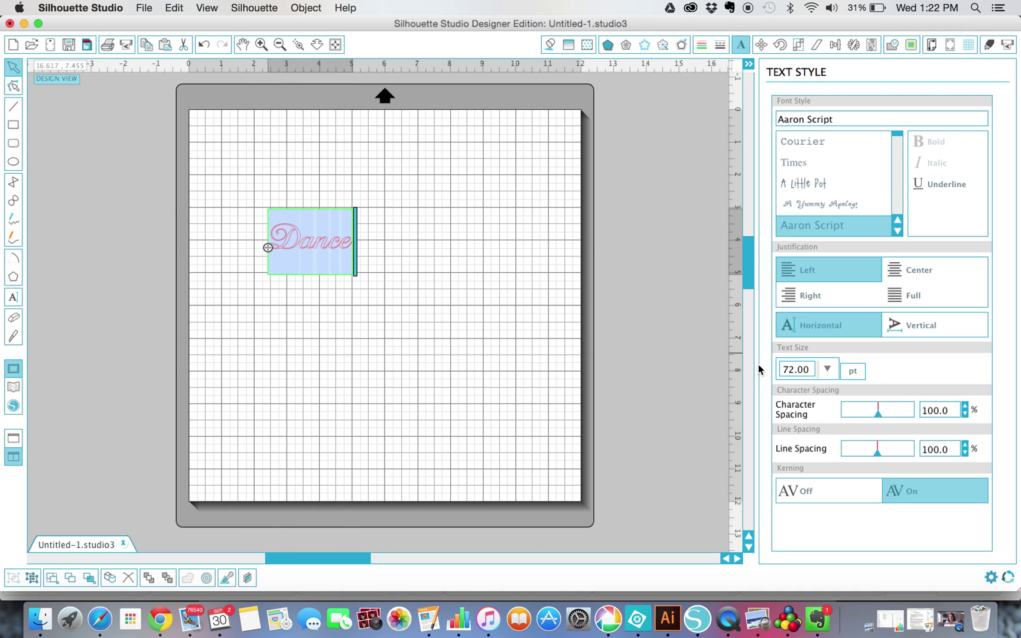
pyautogui.click(784, 371)
pyautogui.write('1')
pyautogui.press('Return')
pyautogui.click(529, 364)
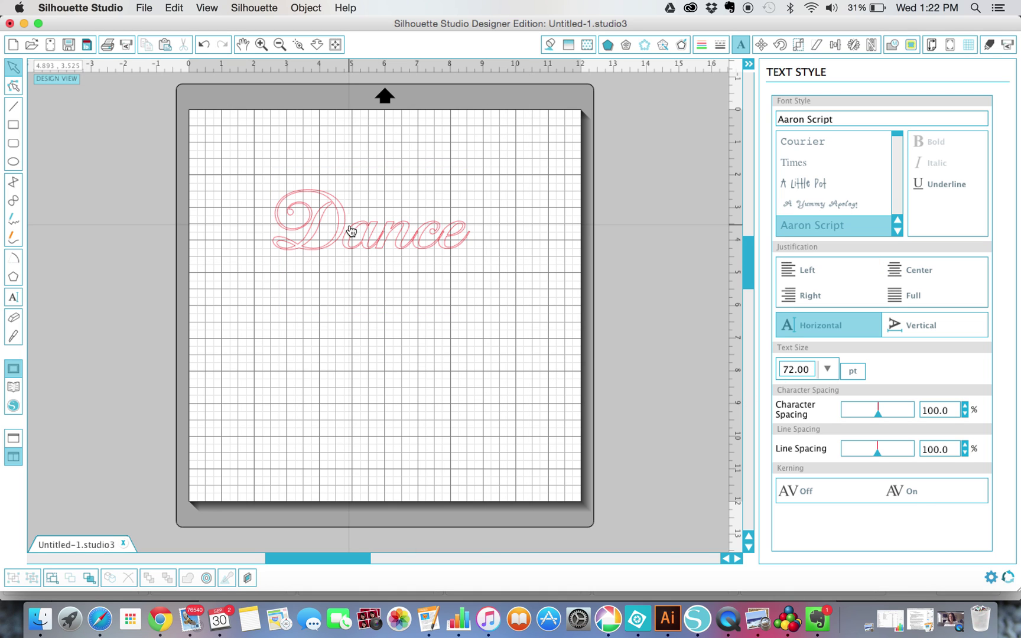
pyautogui.click(348, 242)
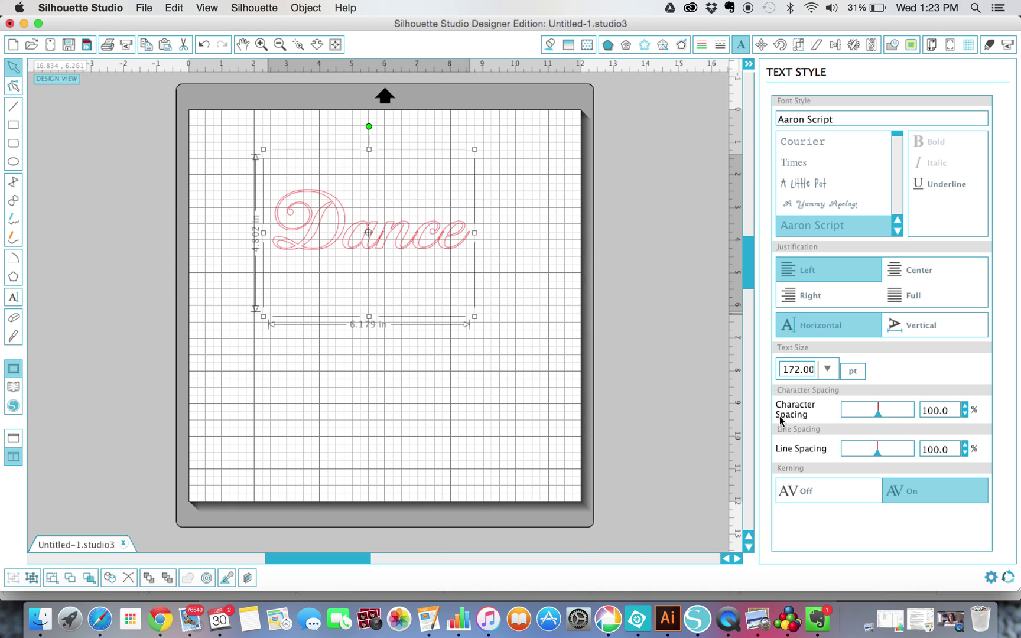
# Widen the letter spacing of 'Dance' and weld its letters into one shape.
pyautogui.moveTo(879, 417)
pyautogui.mouseDown()
pyautogui.moveTo(889, 417)
pyautogui.moveTo(879, 417)
pyautogui.mouseUp()
pyautogui.rightClick(427, 243)
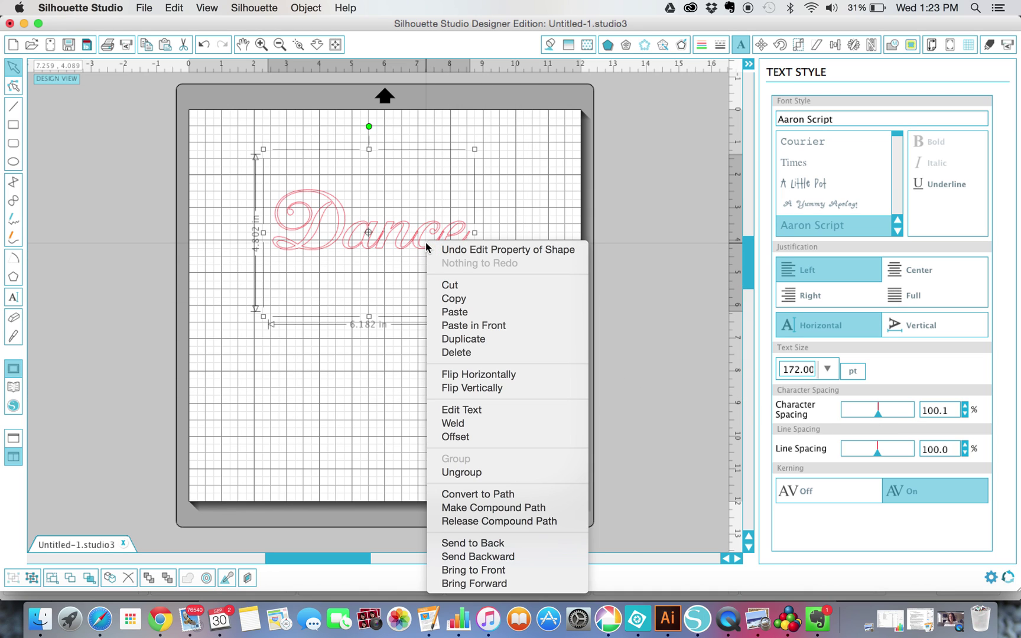
pyautogui.click(453, 424)
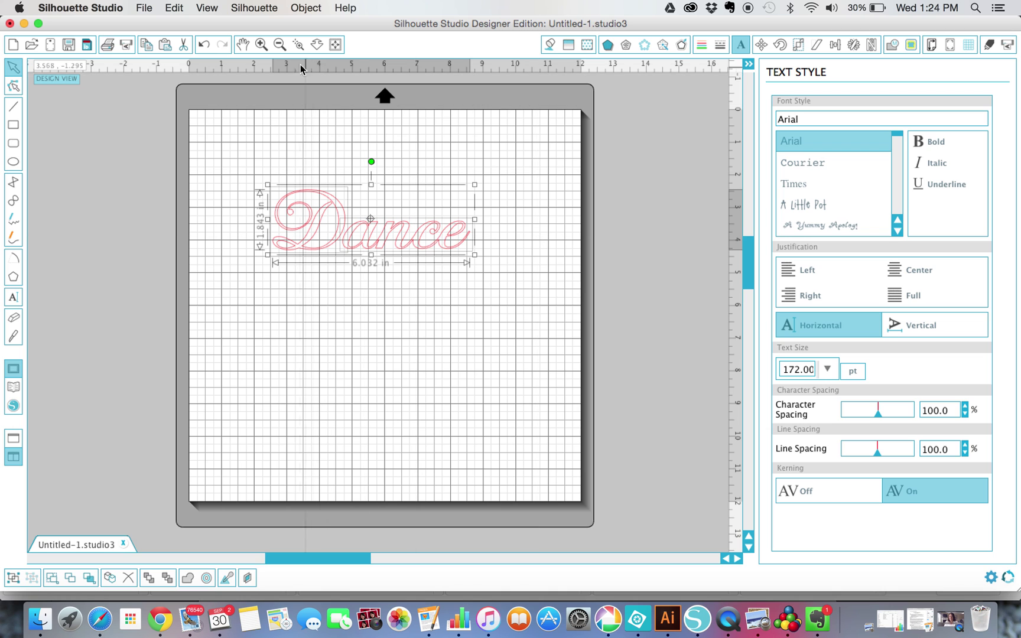
# Zoom in twice on the welded 'Dance', center it, and clear the selection.
pyautogui.click(262, 44)
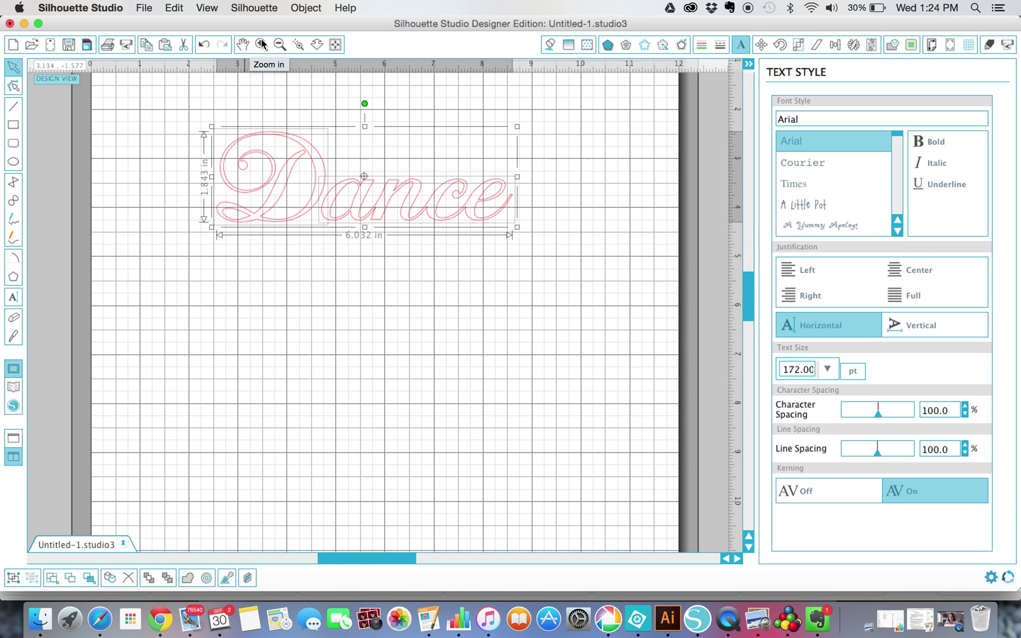
pyautogui.click(262, 44)
pyautogui.scroll(2, 372, 234)
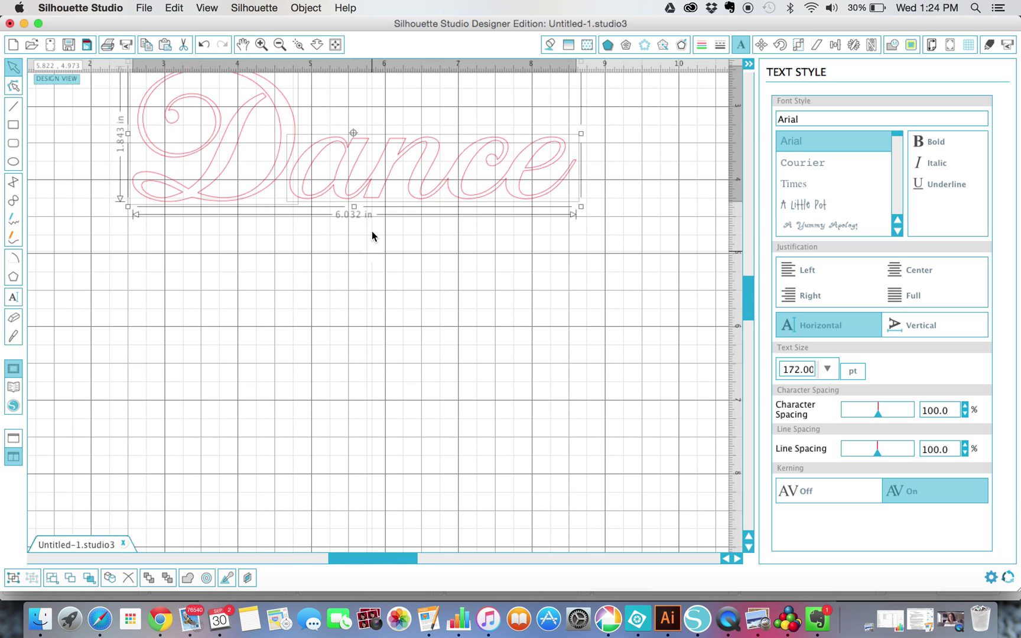
pyautogui.scroll(3, 371, 232)
pyautogui.click(373, 328)
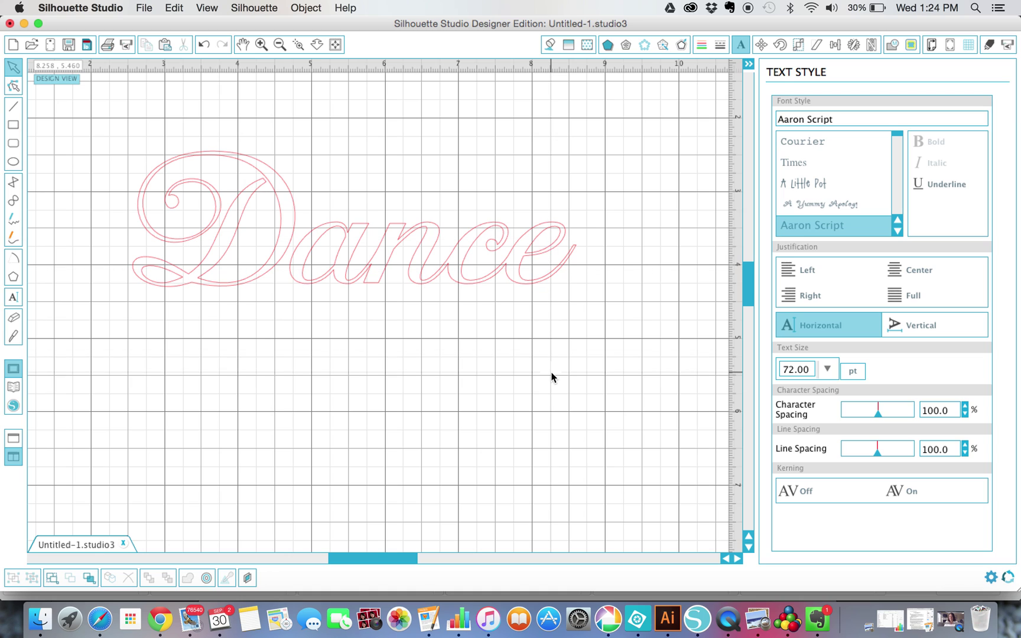
# Slice two parallel straight knife cuts across the D's lower-left loop.
pyautogui.click(14, 337)
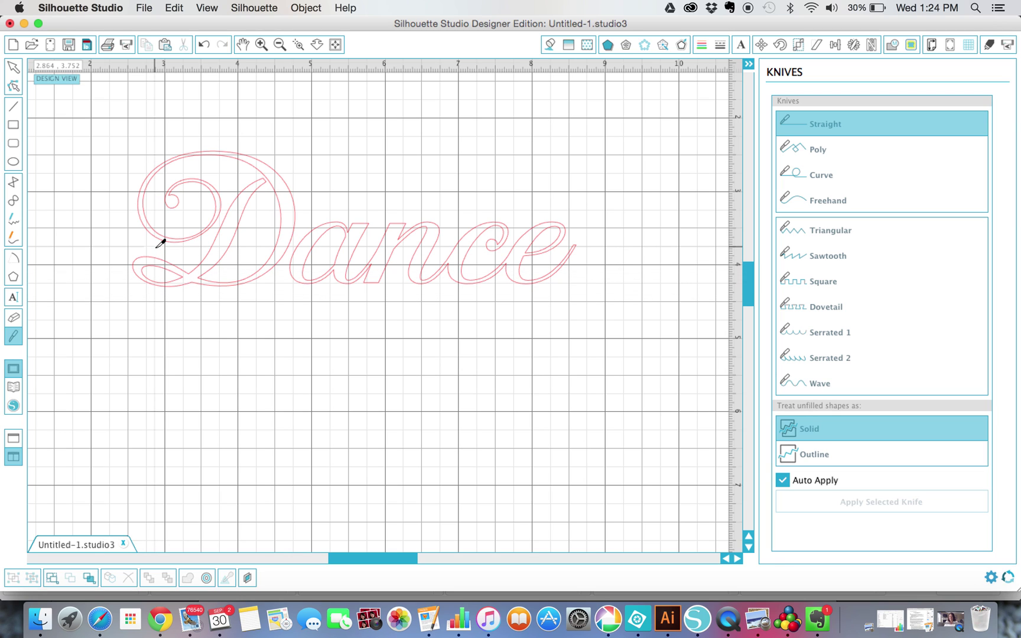
pyautogui.moveTo(156, 247); pyautogui.dragTo(153, 295)
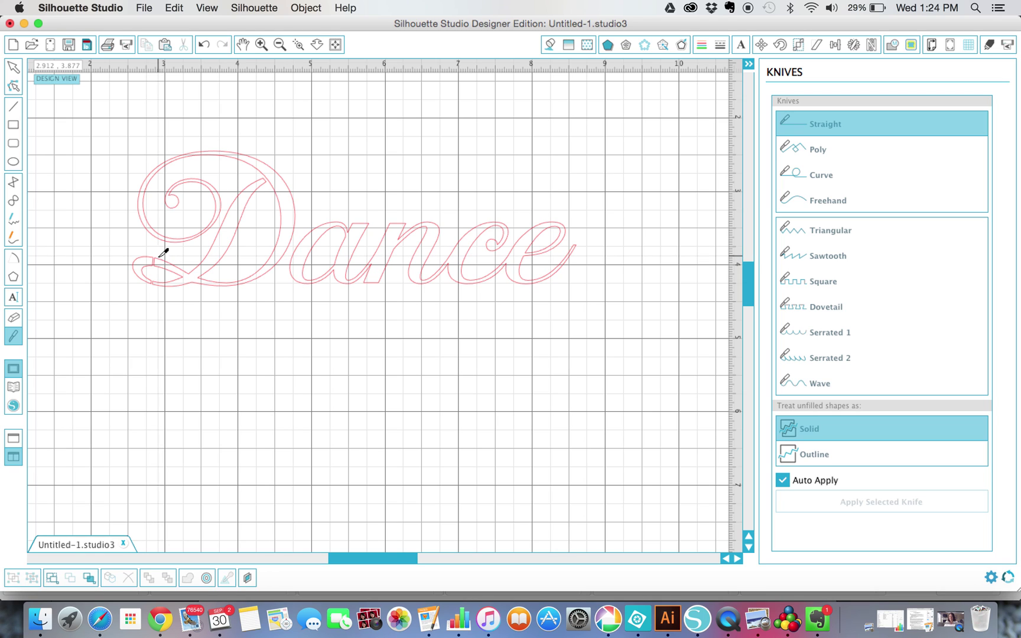
pyautogui.moveTo(158, 254); pyautogui.dragTo(156, 291)
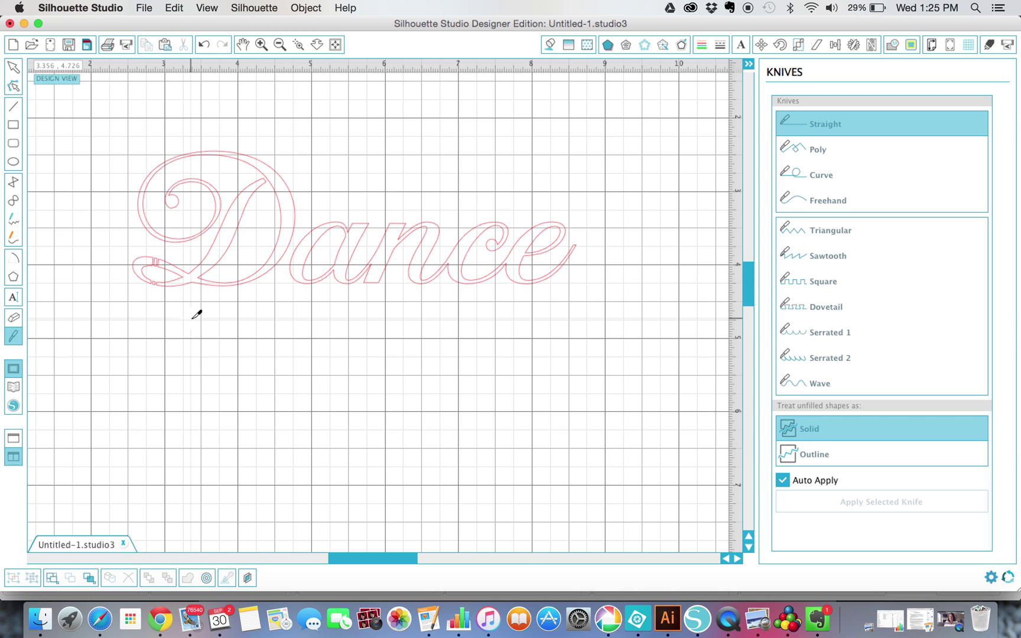
pyautogui.click(260, 44)
# Delete the two cut slivers from the D's lower loop, leaving an open gap.
pyautogui.hscroll(-5, 208, 171)
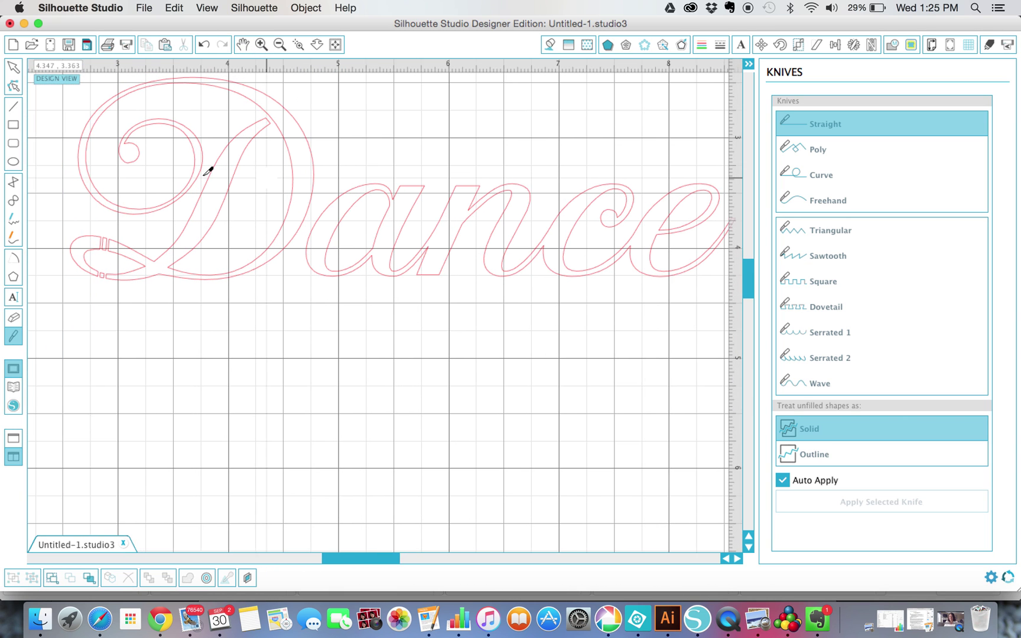
pyautogui.click(13, 67)
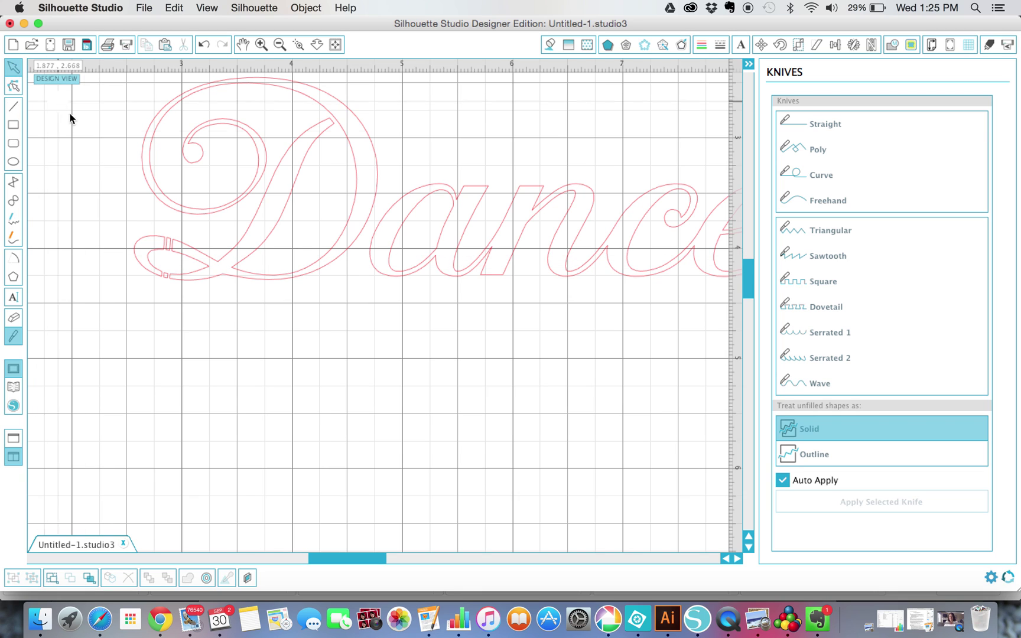
pyautogui.click(169, 249)
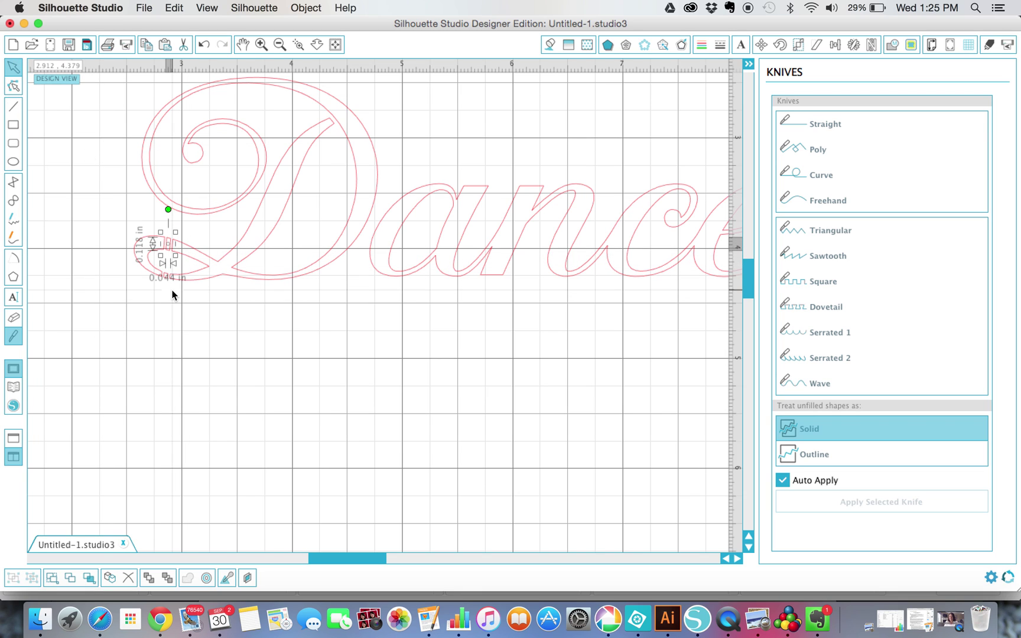
pyautogui.press('Delete')
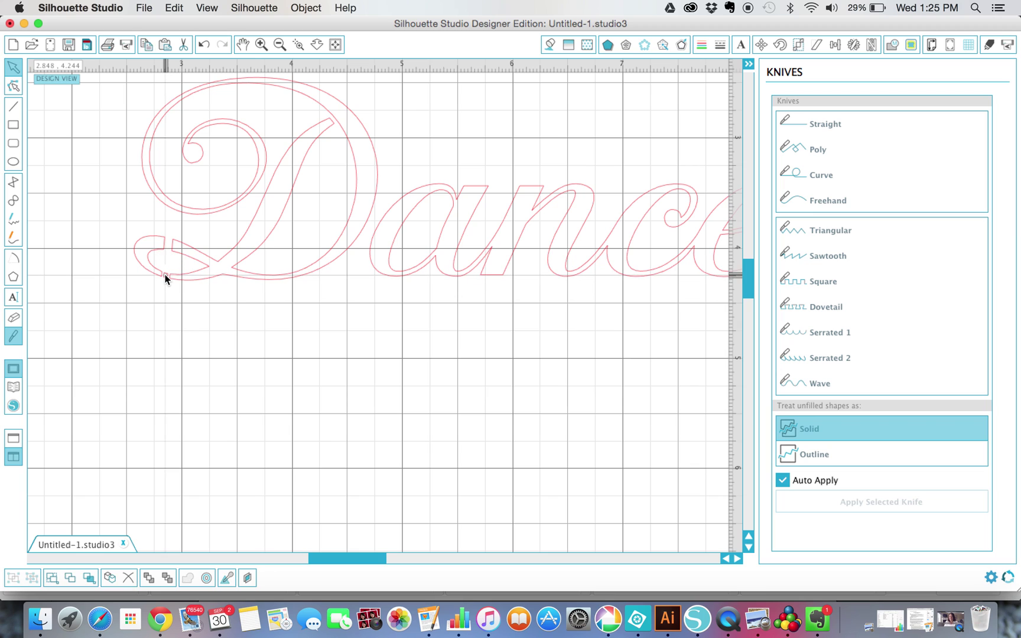
pyautogui.click(165, 275)
pyautogui.press('Delete')
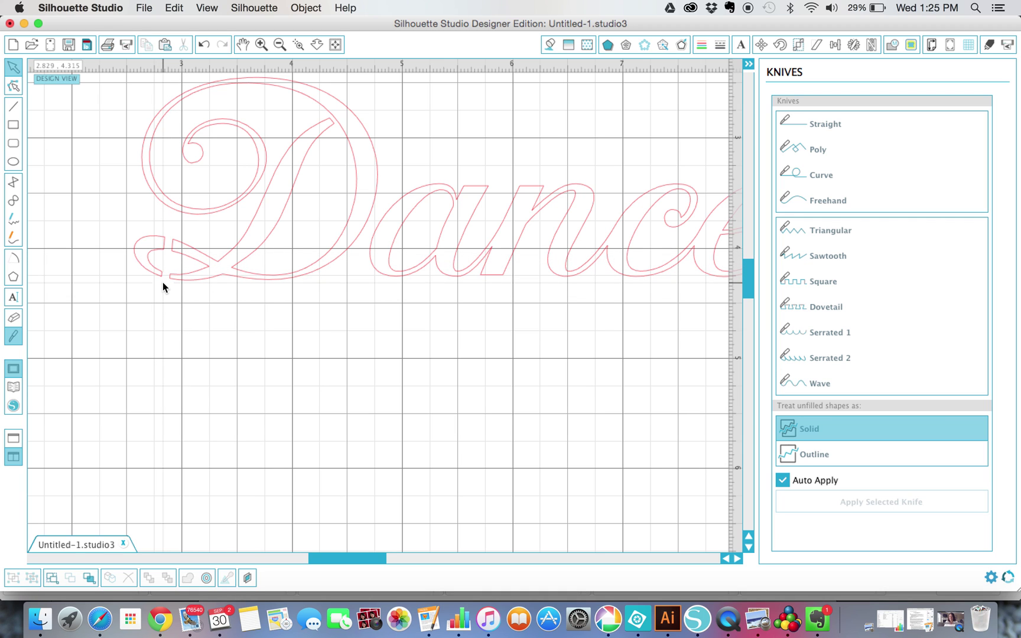
pyautogui.hscroll(2, 365, 316)
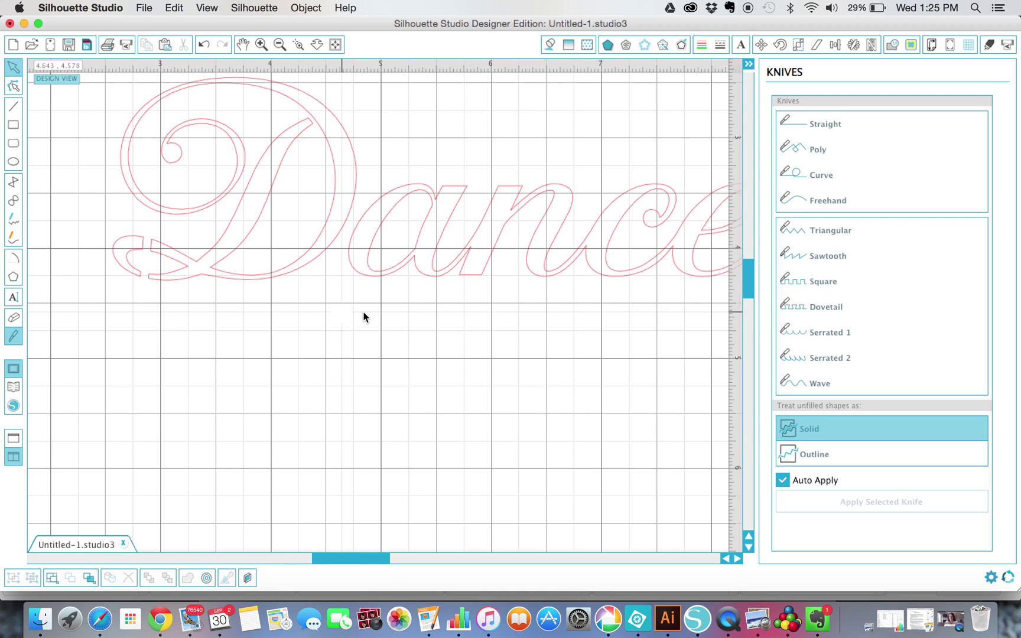
# Slice two straight knife cuts down through the enclosed centre of the 'a'.
pyautogui.hscroll(2, 365, 317)
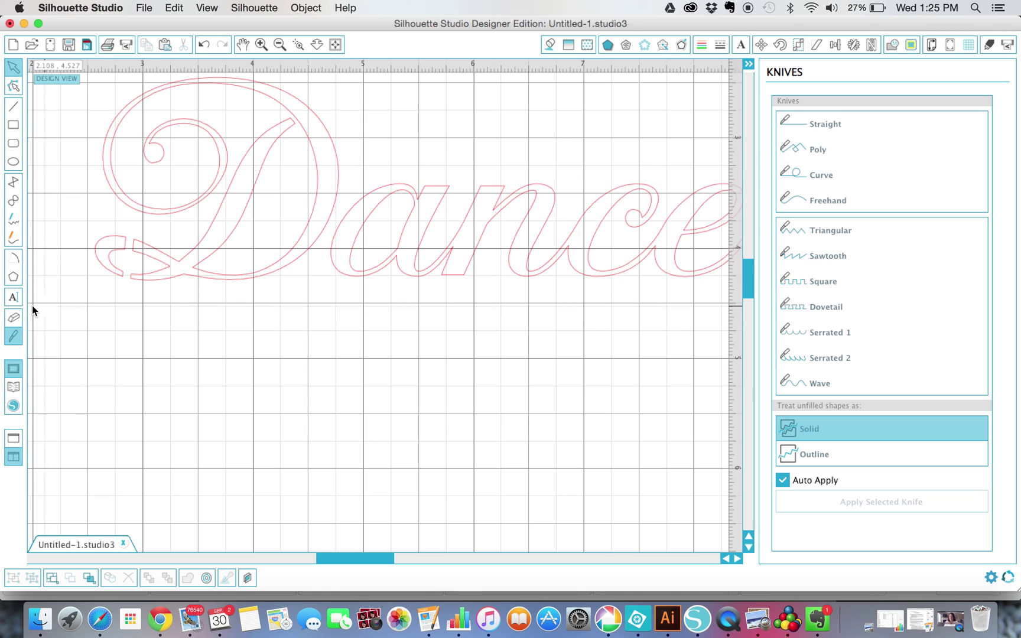
pyautogui.click(14, 336)
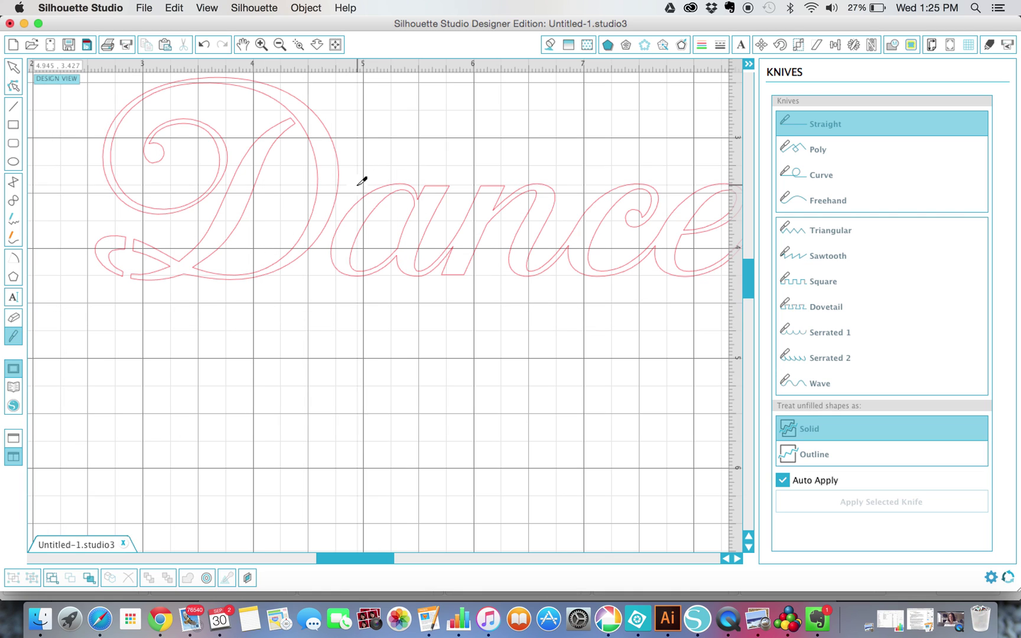
pyautogui.moveTo(360, 174); pyautogui.dragTo(372, 296)
pyautogui.moveTo(363, 185); pyautogui.dragTo(375, 275)
# Slice two straight knife cuts through the inner loop of the 'e'.
pyautogui.hscroll(3, 588, 227)
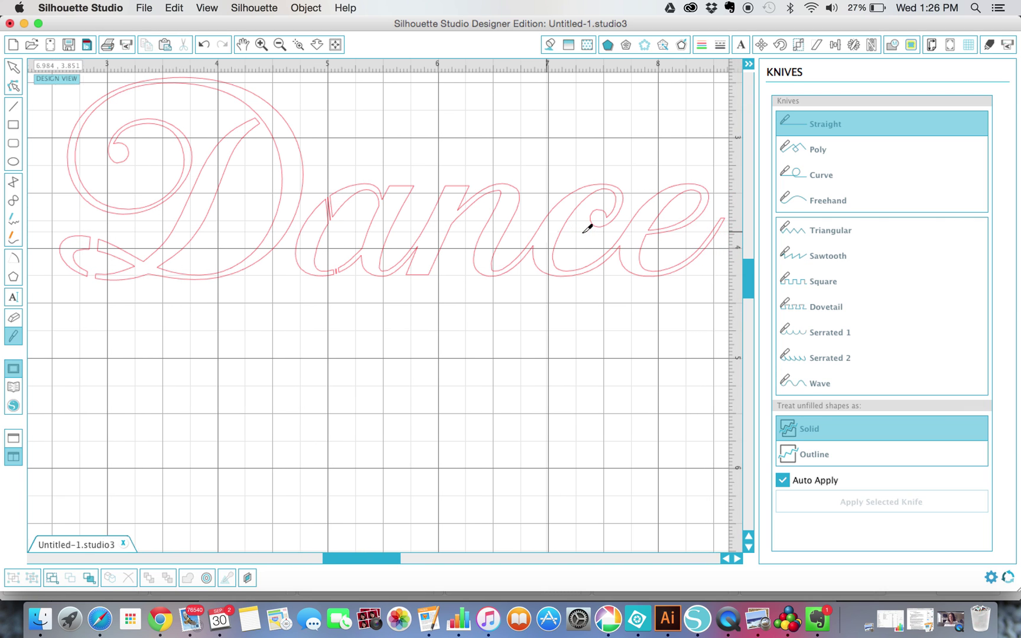
pyautogui.hscroll(6, 588, 227)
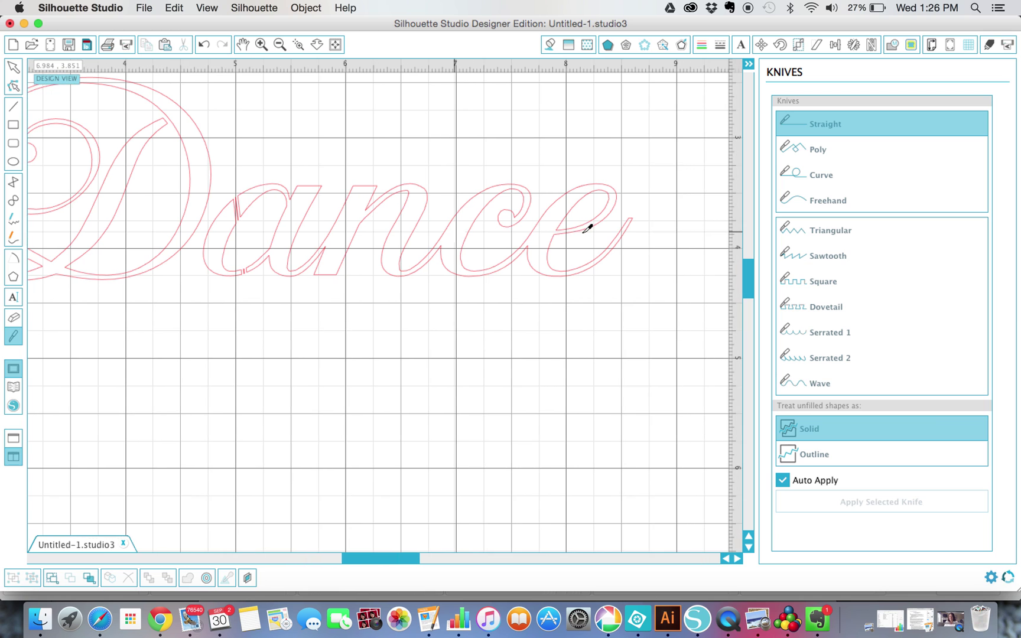
pyautogui.moveTo(563, 177); pyautogui.dragTo(589, 244)
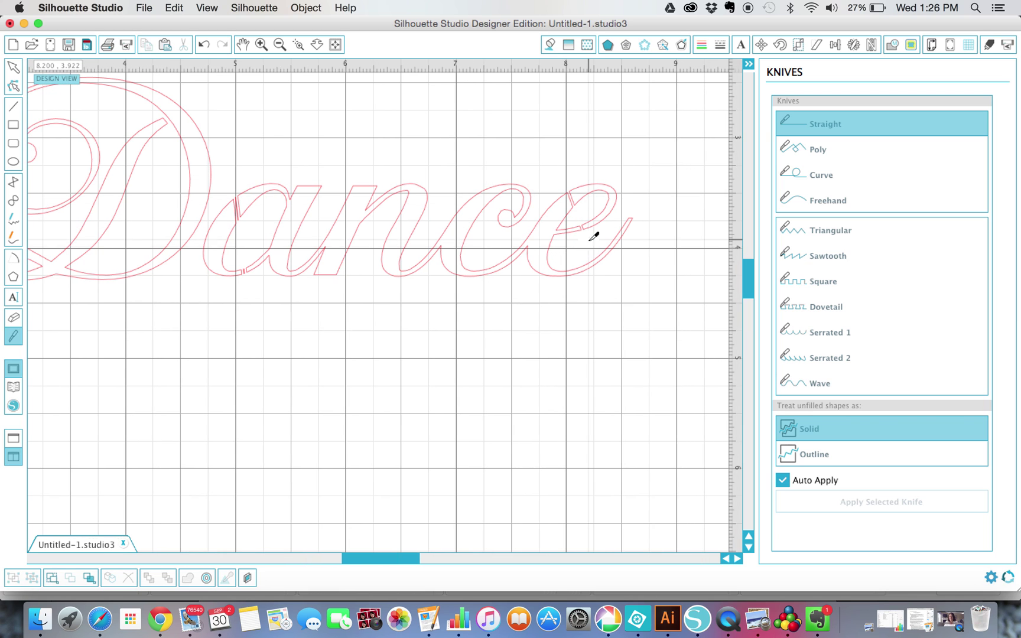
pyautogui.moveTo(569, 179); pyautogui.dragTo(591, 229)
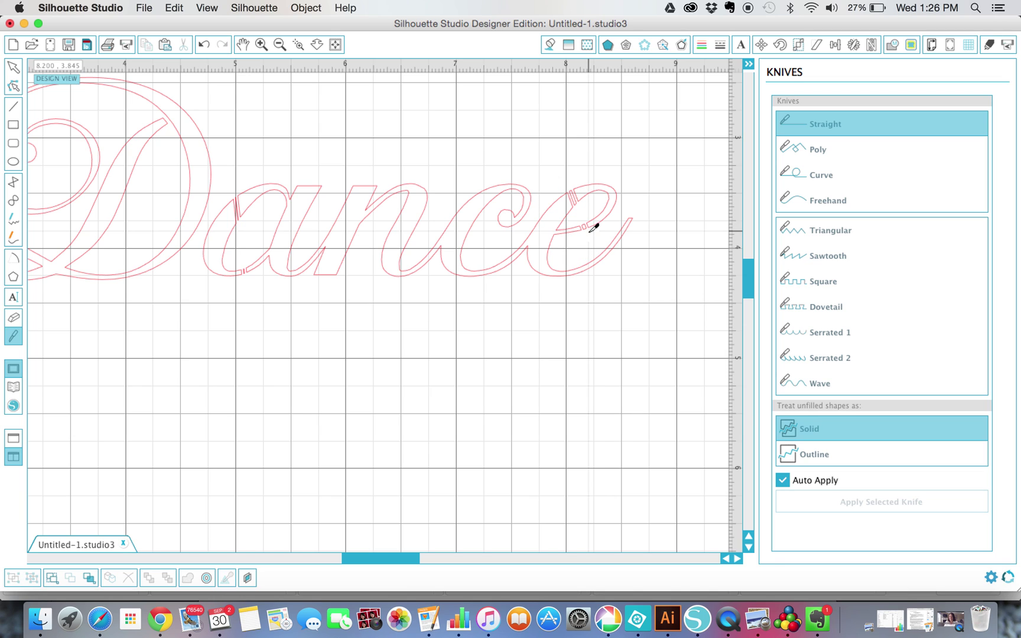
pyautogui.click(13, 69)
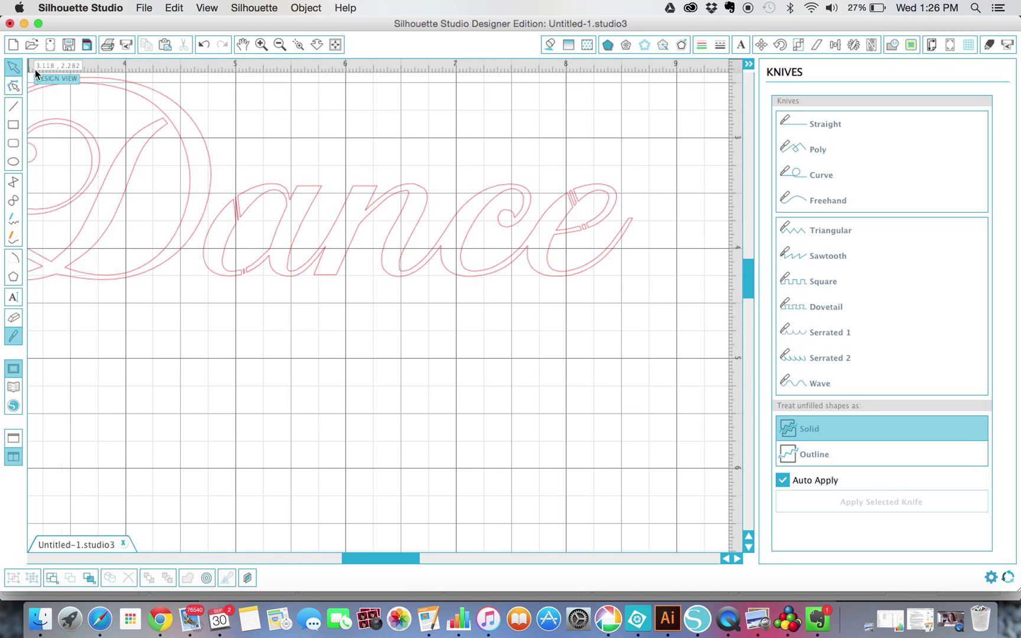
# Delete the small cut piece at the bottom of the 'a' to open its bridge.
pyautogui.click(239, 217)
pyautogui.click(239, 219)
pyautogui.click(245, 272)
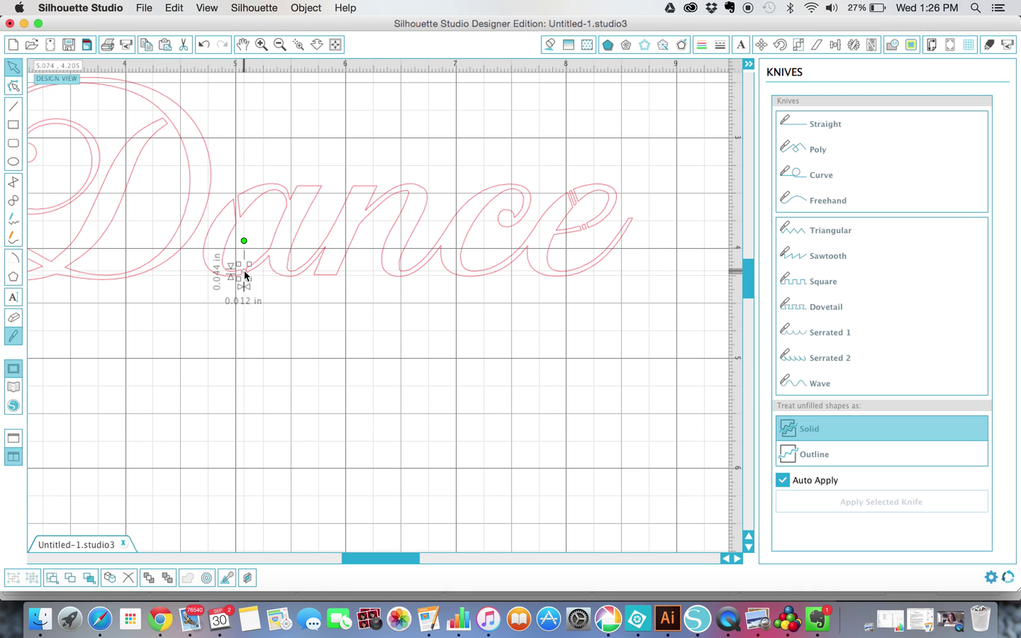
pyautogui.press('Delete')
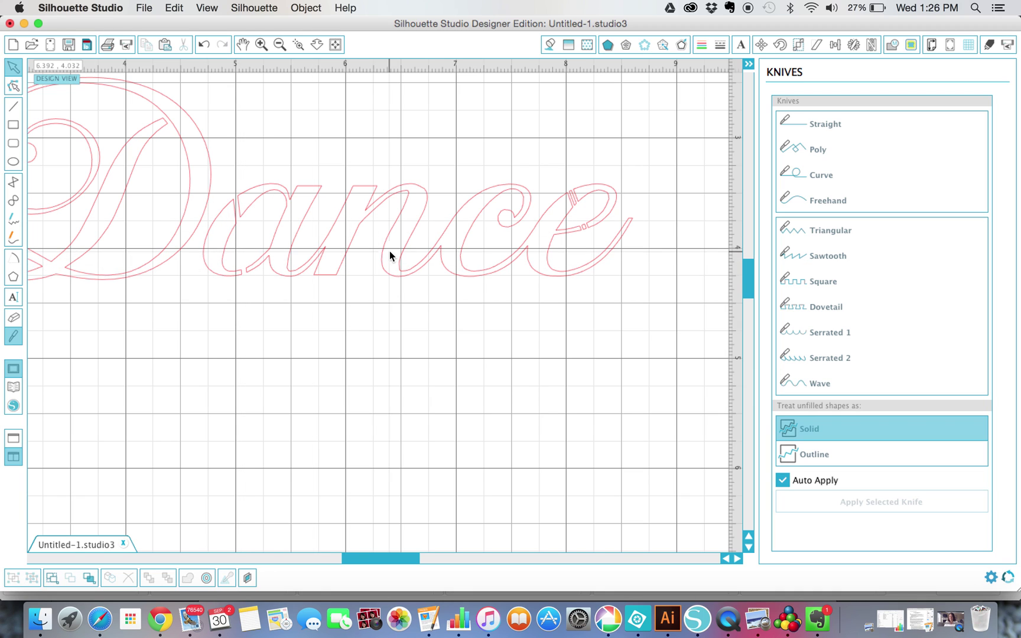
# Delete the two small cut pieces inside the 'e' to open its loop.
pyautogui.click(574, 204)
pyautogui.press('Delete')
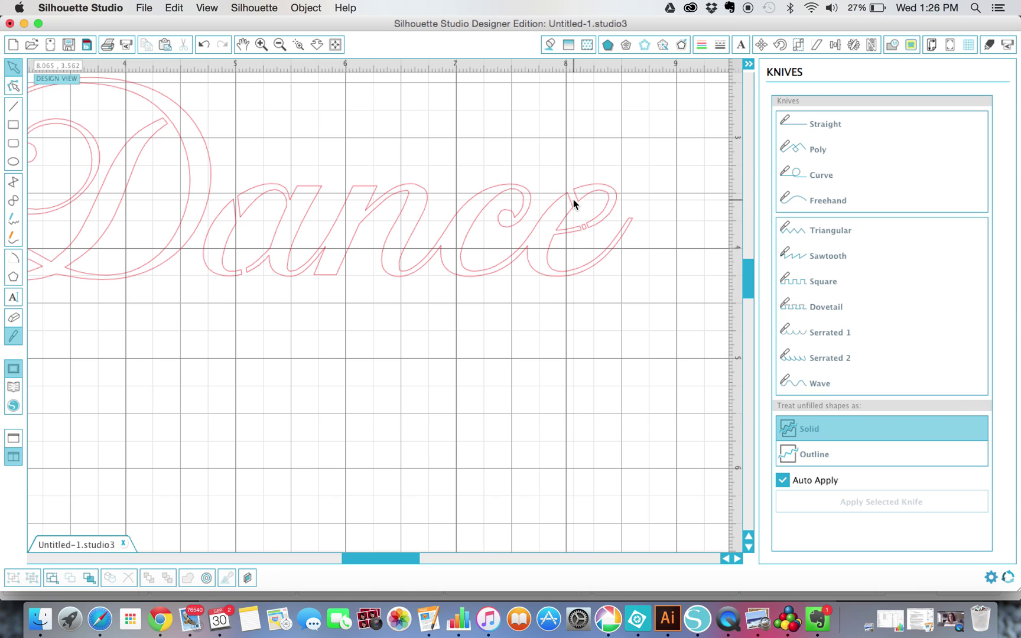
pyautogui.click(587, 228)
pyautogui.press('Delete')
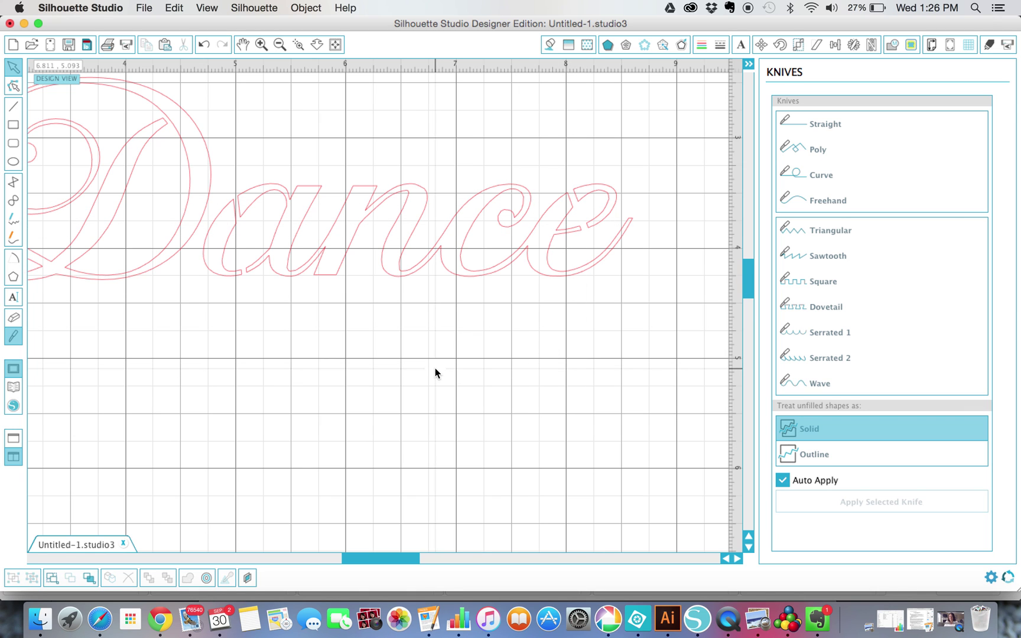
pyautogui.scroll(3, 218, 227)
pyautogui.hscroll(-3, 218, 226)
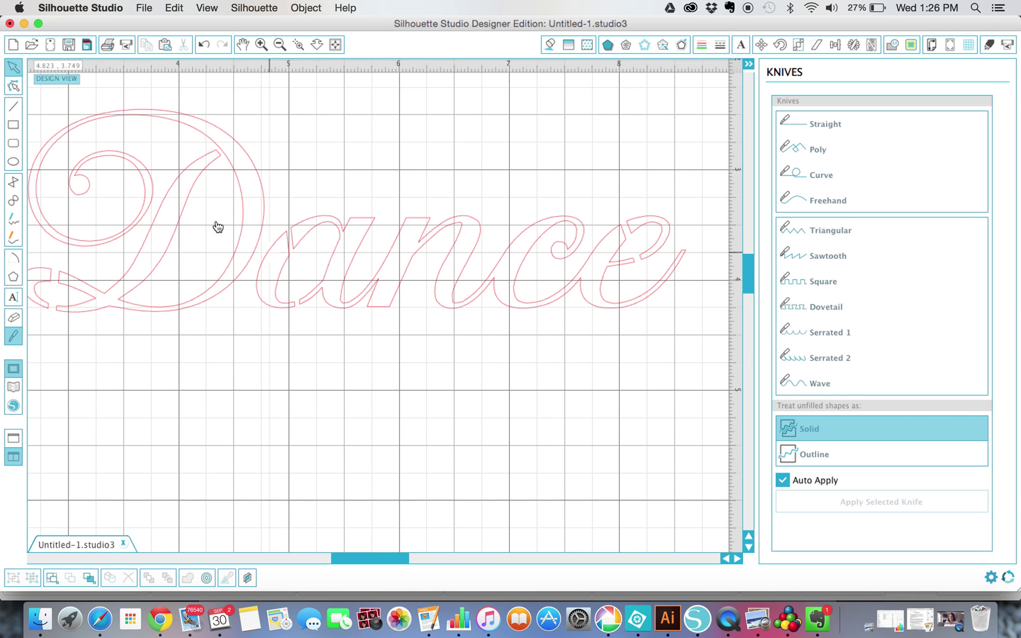
pyautogui.scroll(1, 218, 227)
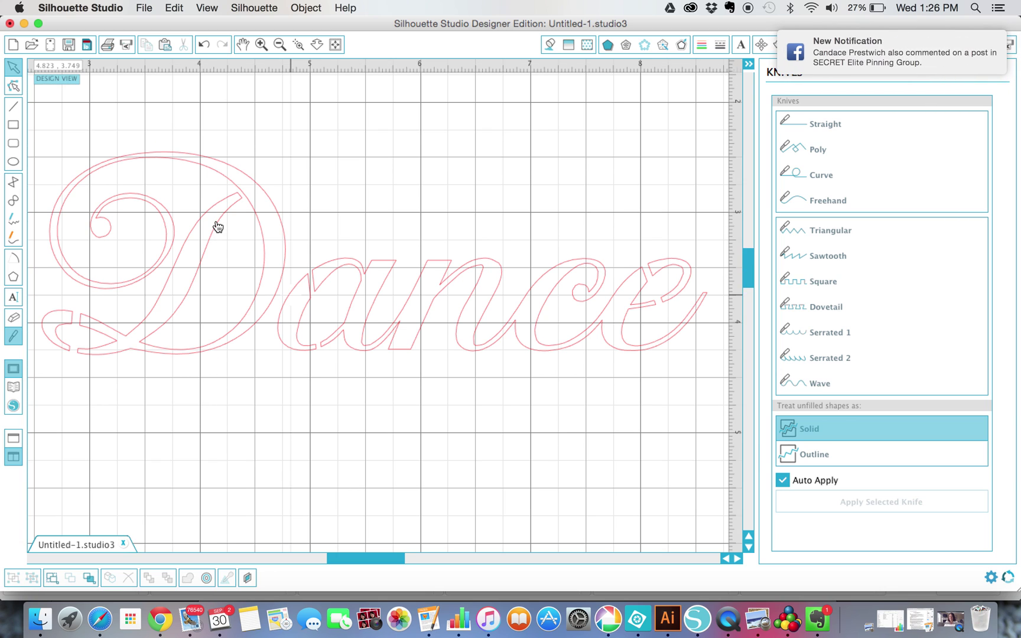